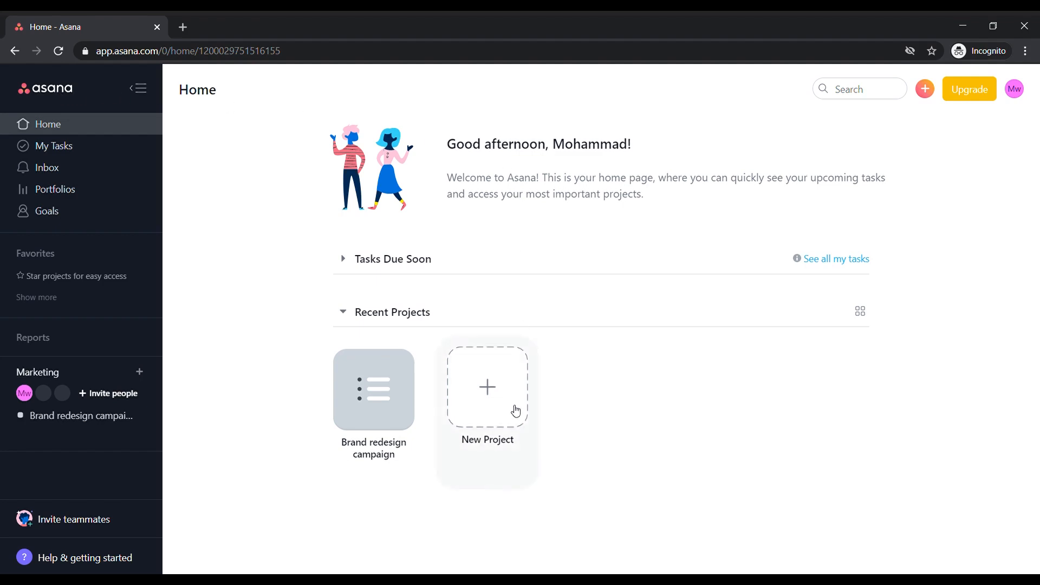
Start a new project from a template and look through the gallery's marketing templates
click(516, 411)
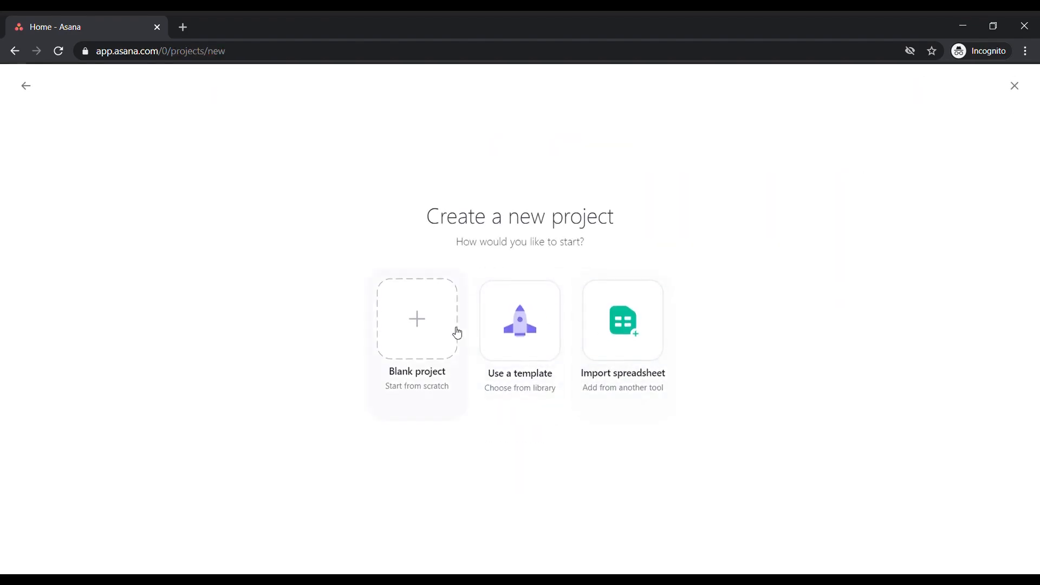
click(509, 325)
scroll(596, 322, down, 7)
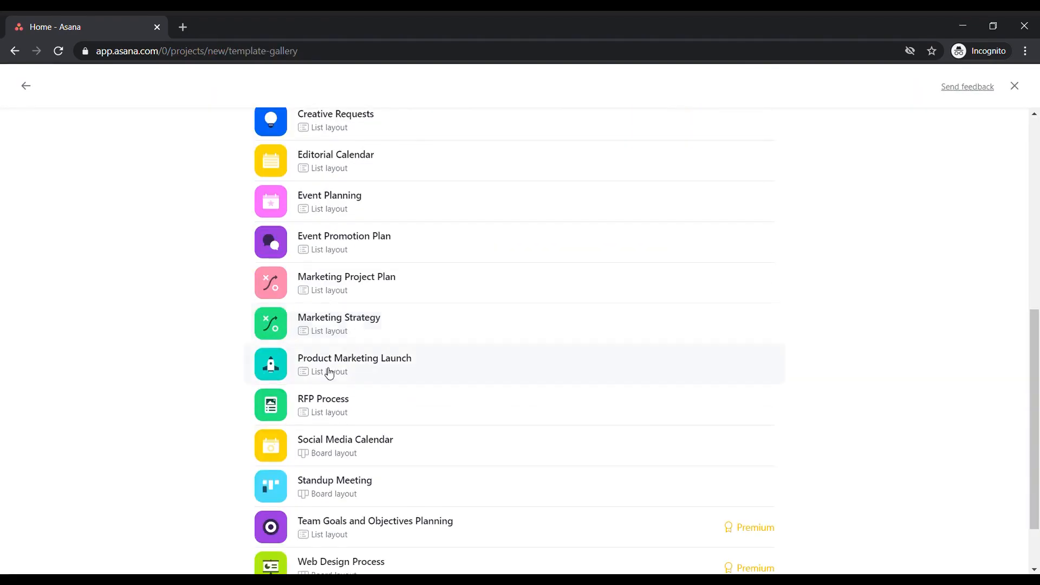
scroll(414, 351, down, 2)
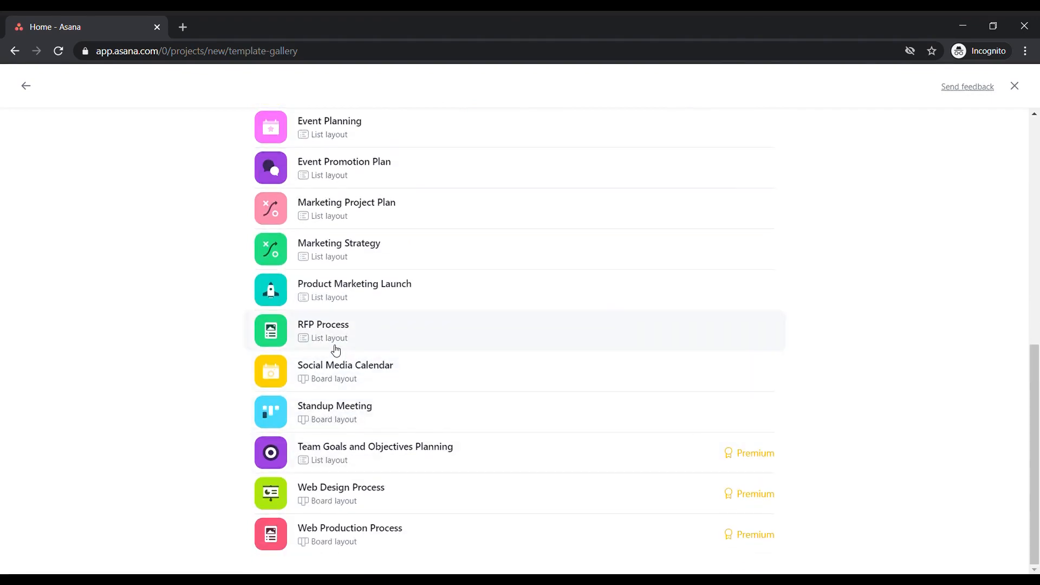
scroll(334, 351, up, 10)
Compare the Marketing team's own templates with the general marketing templates in the gallery
click(373, 259)
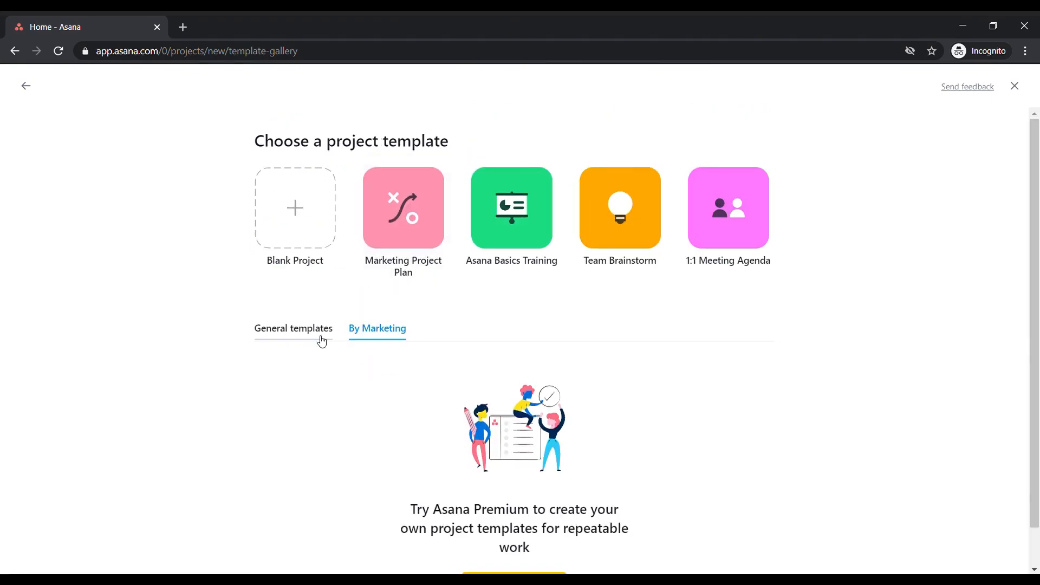
click(325, 329)
scroll(568, 254, down, 4)
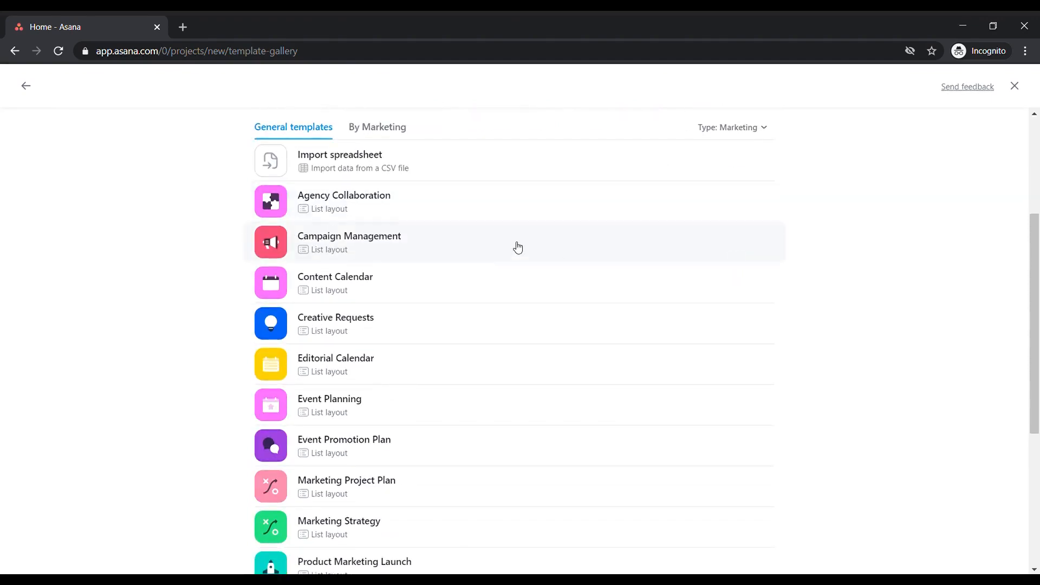
scroll(466, 304, down, 5)
scroll(438, 392, up, 6)
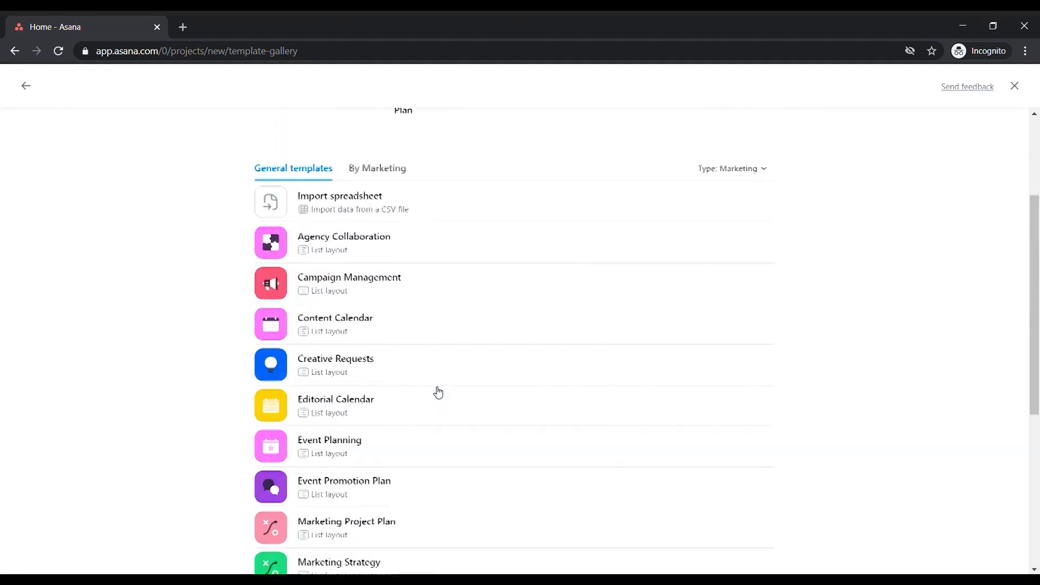
scroll(436, 392, up, 3)
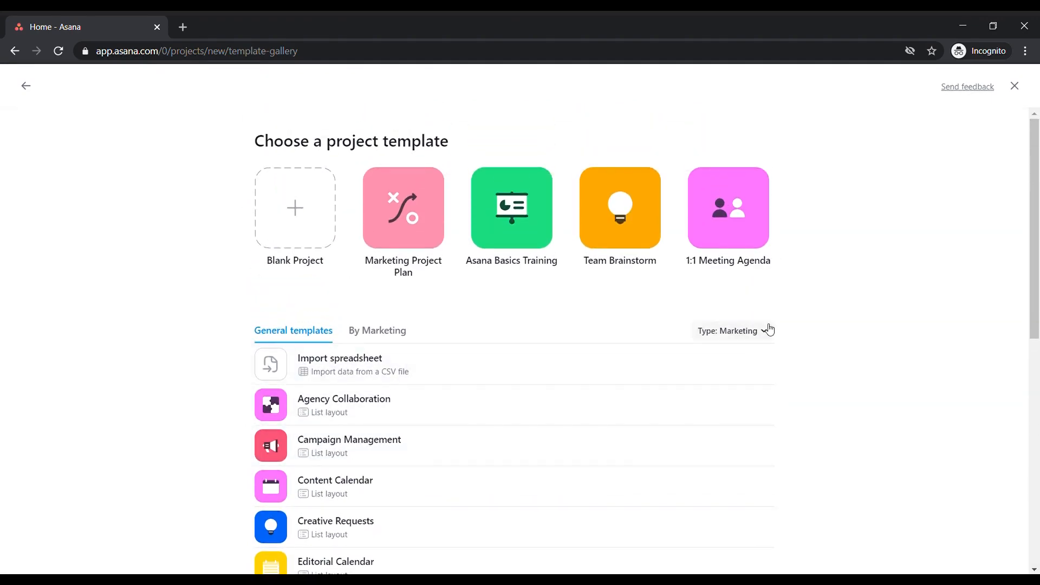
Filter the general templates by the Product type and create a project from the Sprint Planning template
click(769, 329)
click(727, 400)
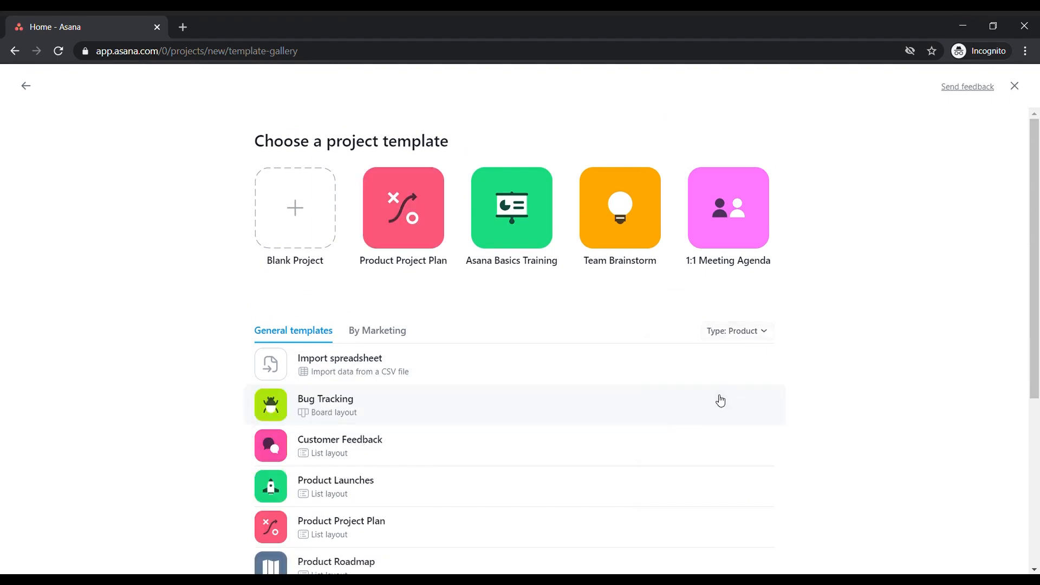
scroll(369, 356, down, 4)
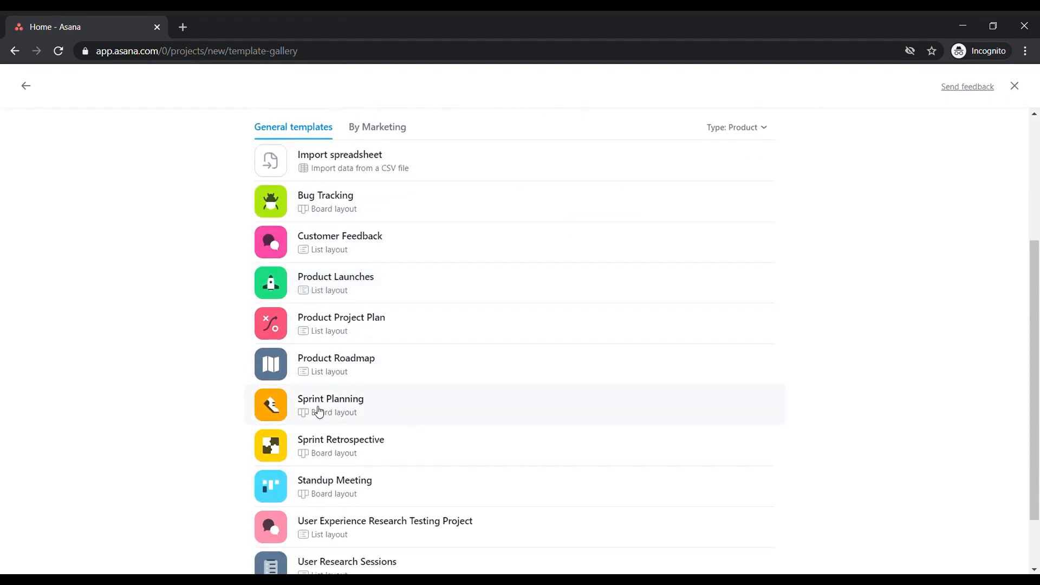
click(358, 411)
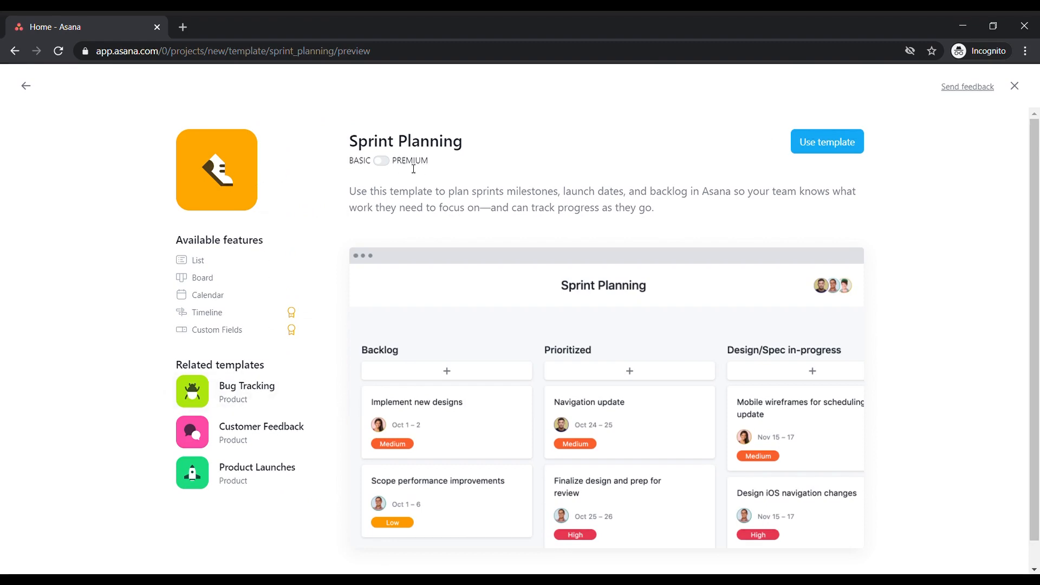
click(819, 144)
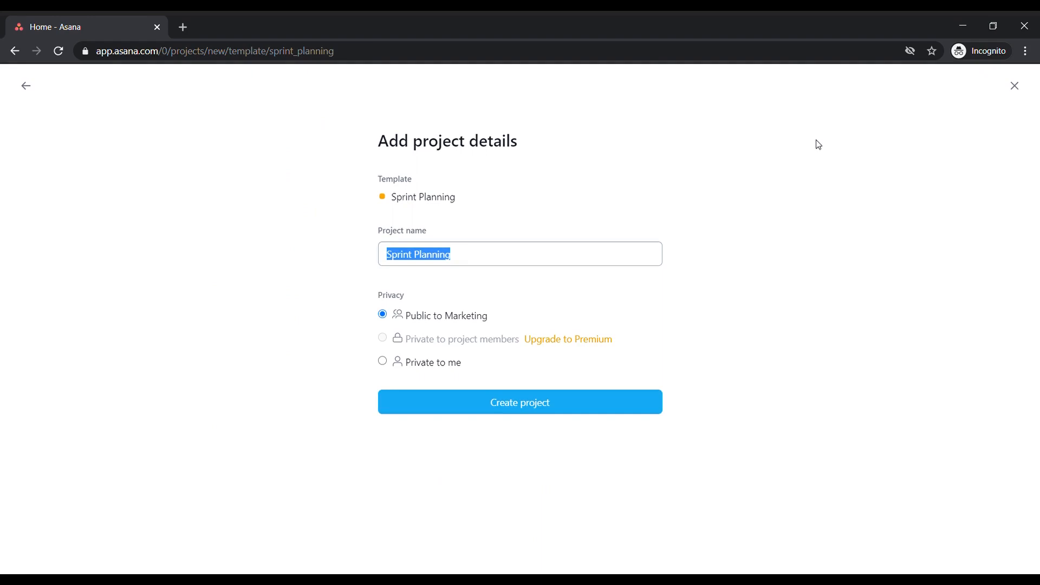
click(512, 410)
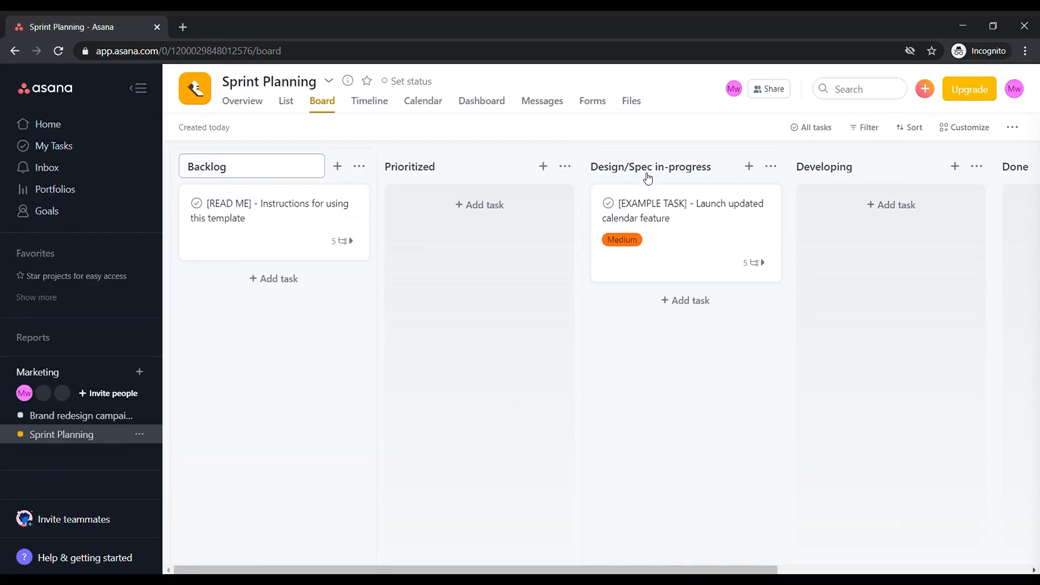
Look across all sections of the Sprint Planning board, from Backlog to Done
click(743, 579)
drag(743, 570, 949, 562)
click(752, 172)
drag(691, 568, 485, 569)
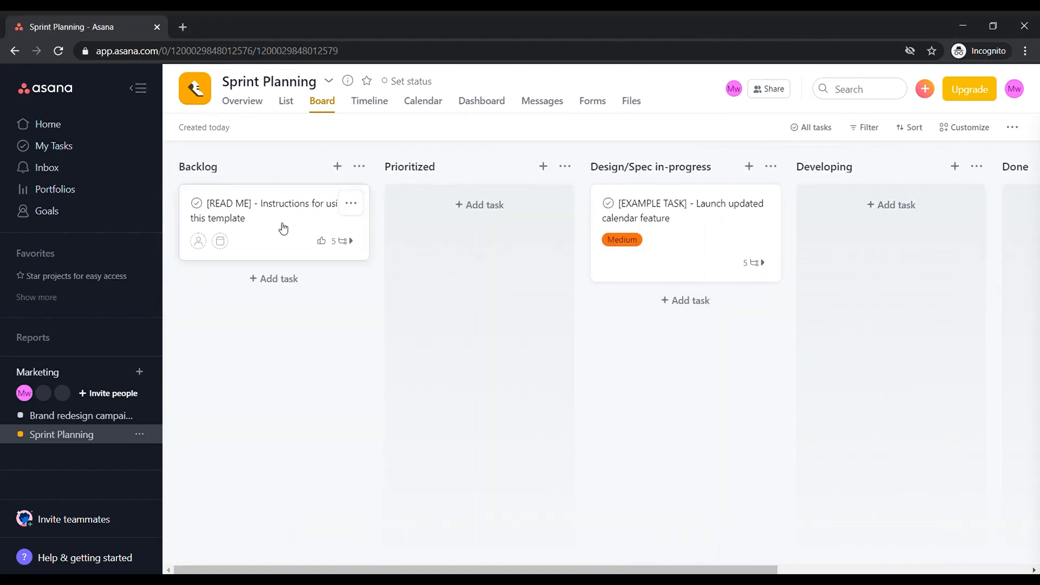
Assign the [READ ME] task in Backlog to the account owner and set its due date to 03/12/21
click(293, 227)
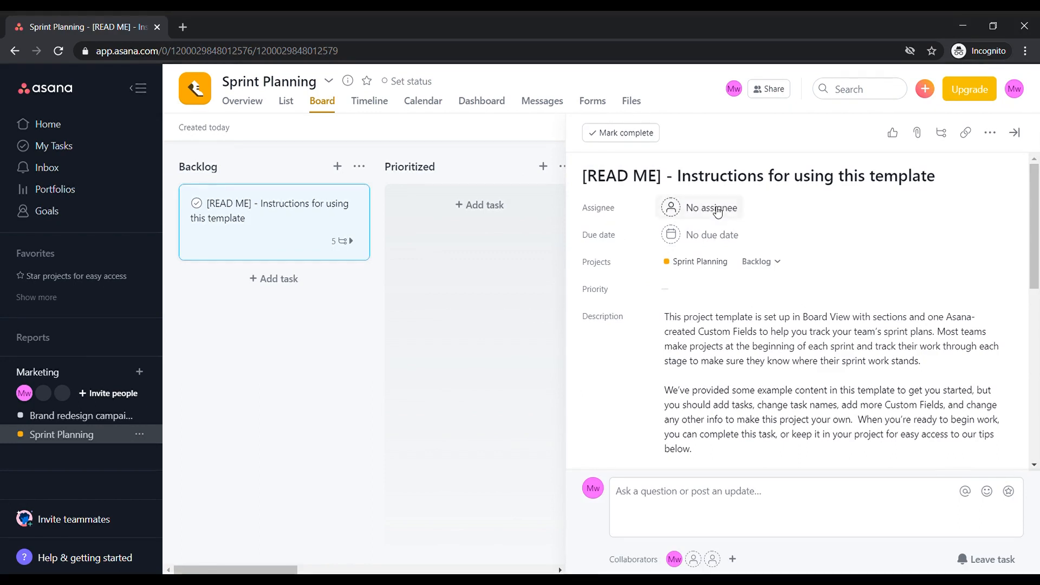
click(714, 207)
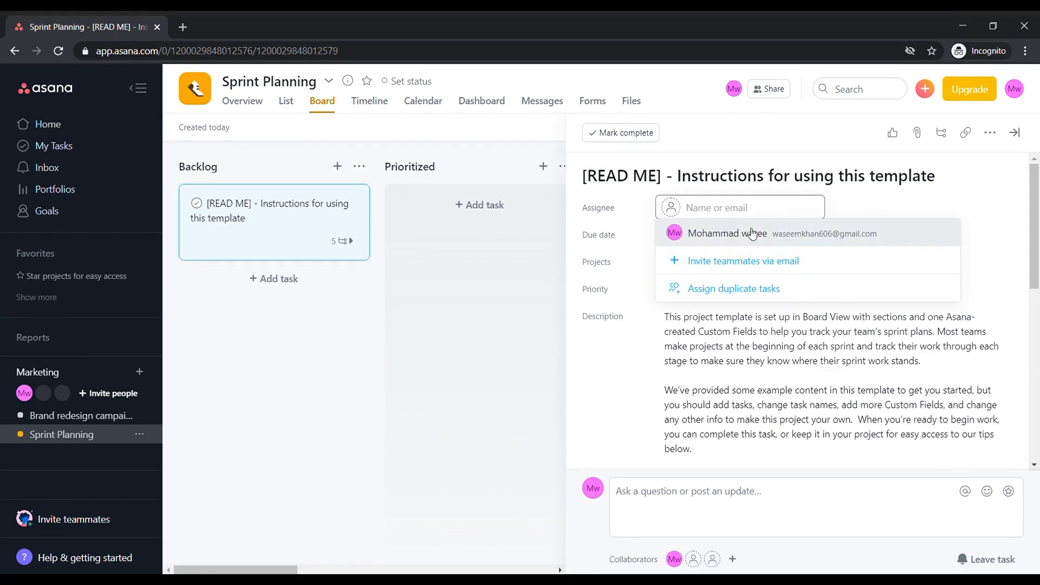
click(755, 233)
click(671, 236)
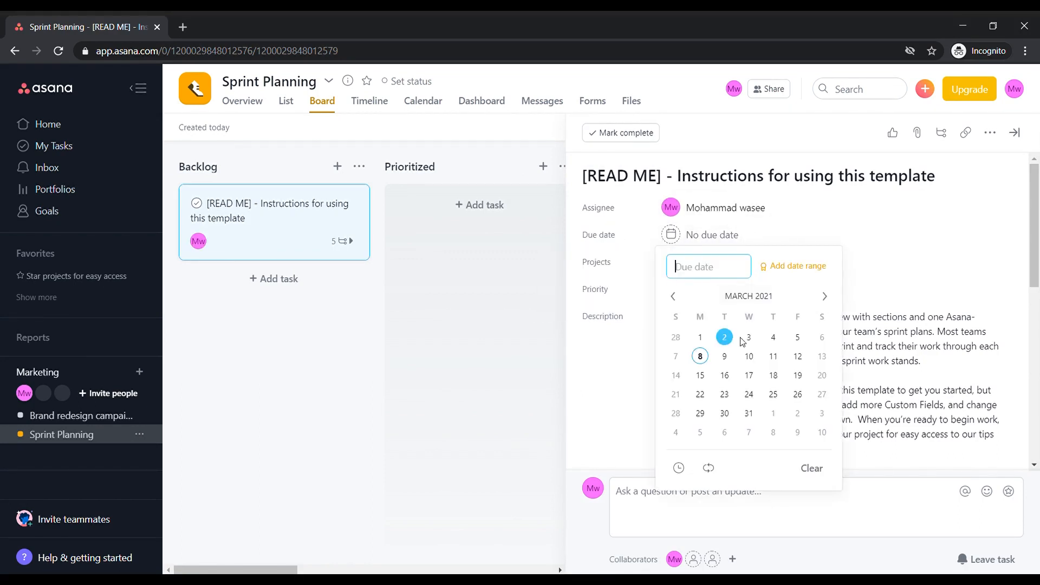
click(797, 358)
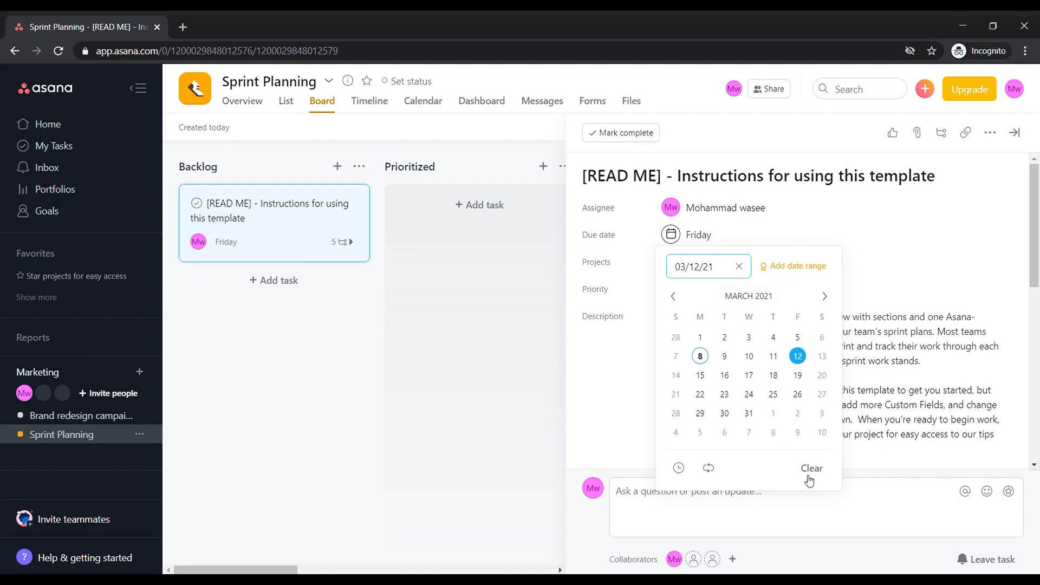
click(874, 259)
Set the [READ ME] task's priority to High and read through its description, subtasks and comment area before closing its details
click(683, 292)
click(689, 334)
scroll(723, 372, down, 2)
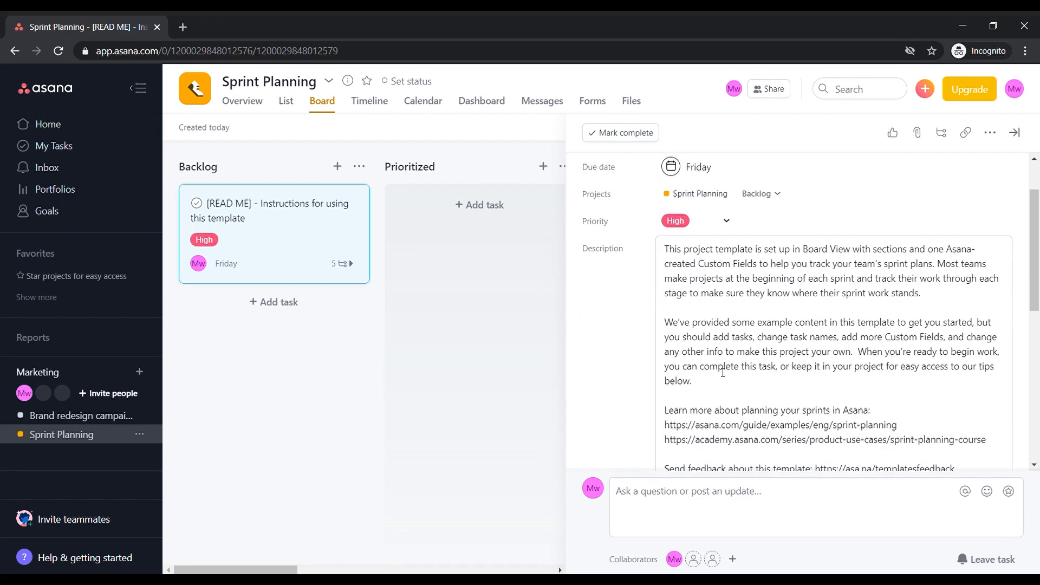
scroll(756, 391, down, 5)
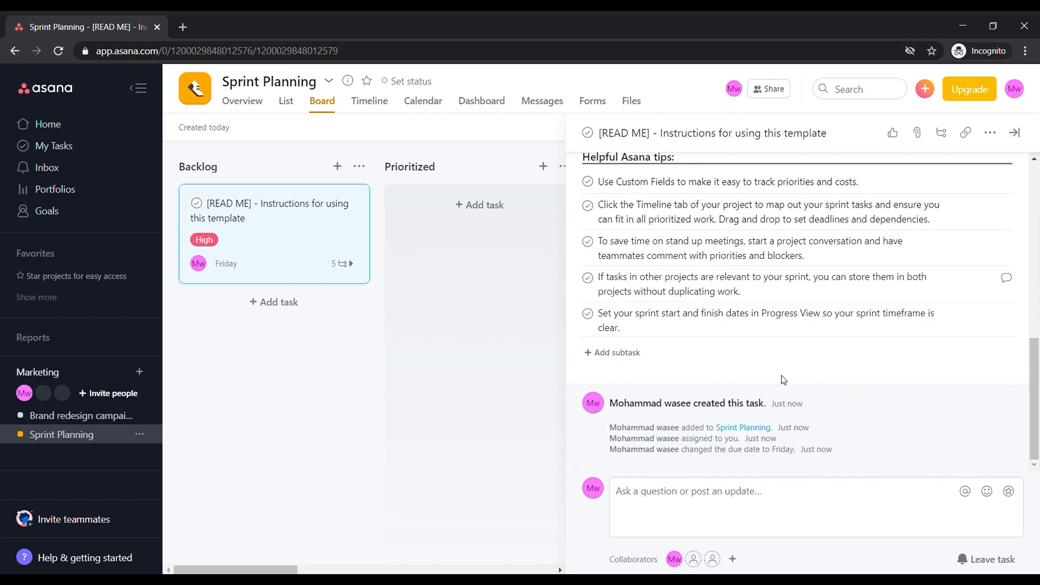
click(720, 505)
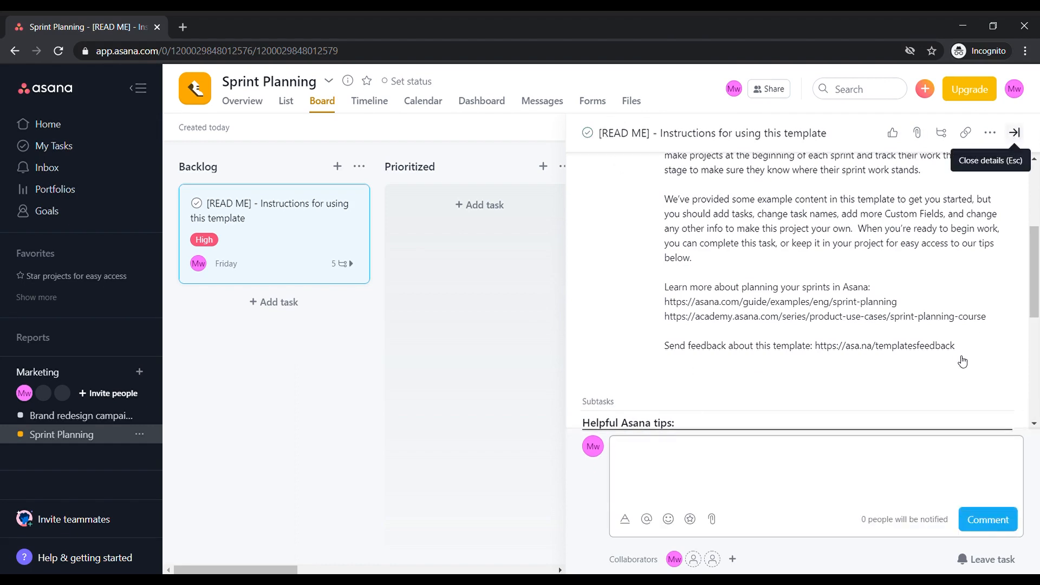
key(Escape)
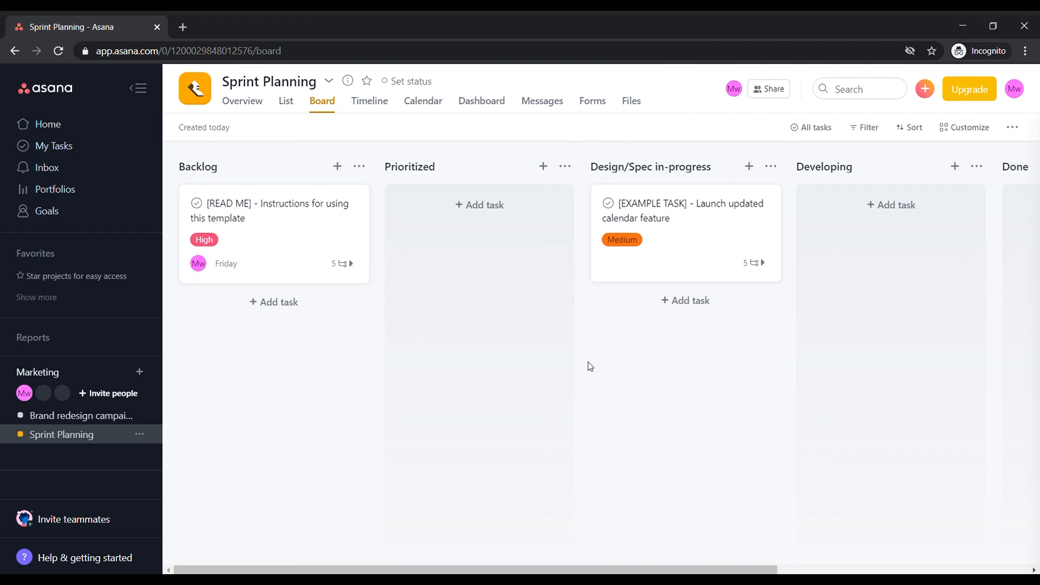
View the project as a List, a Timeline and a Calendar
click(288, 104)
click(378, 103)
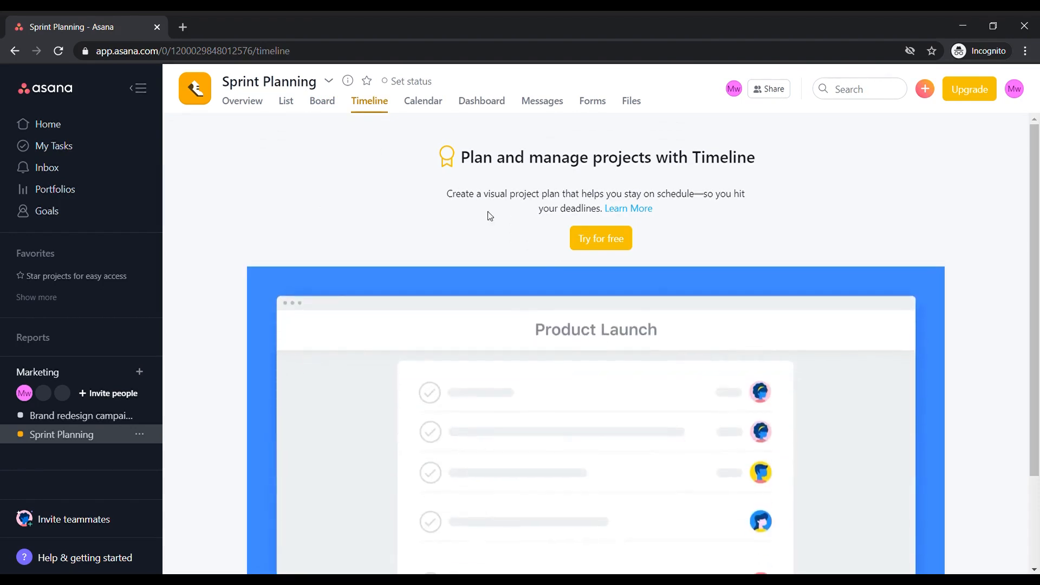
click(432, 104)
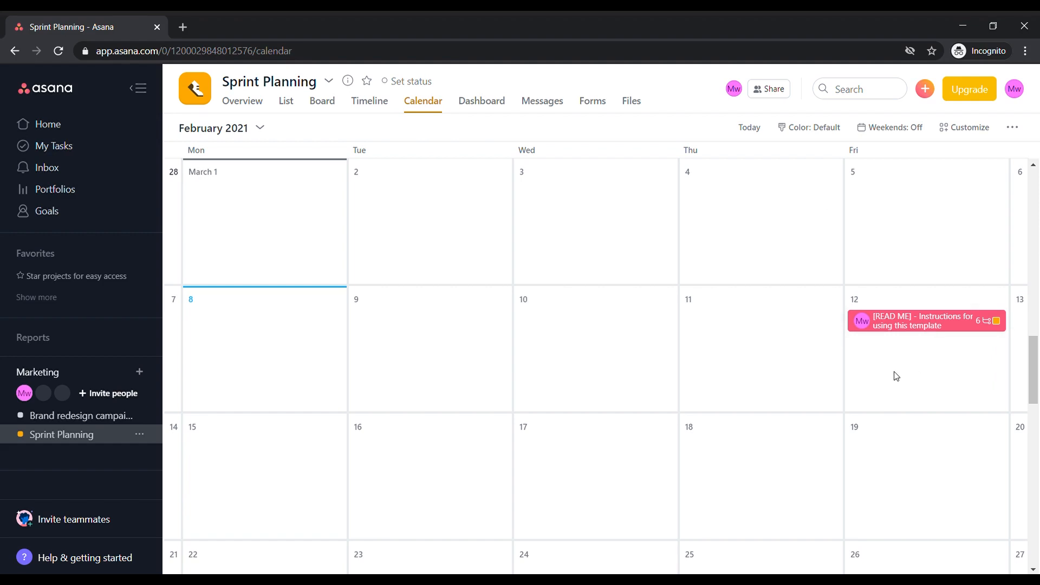
On the board, move the [READ ME] task from Backlog through Developing to Done and delete it there
click(322, 103)
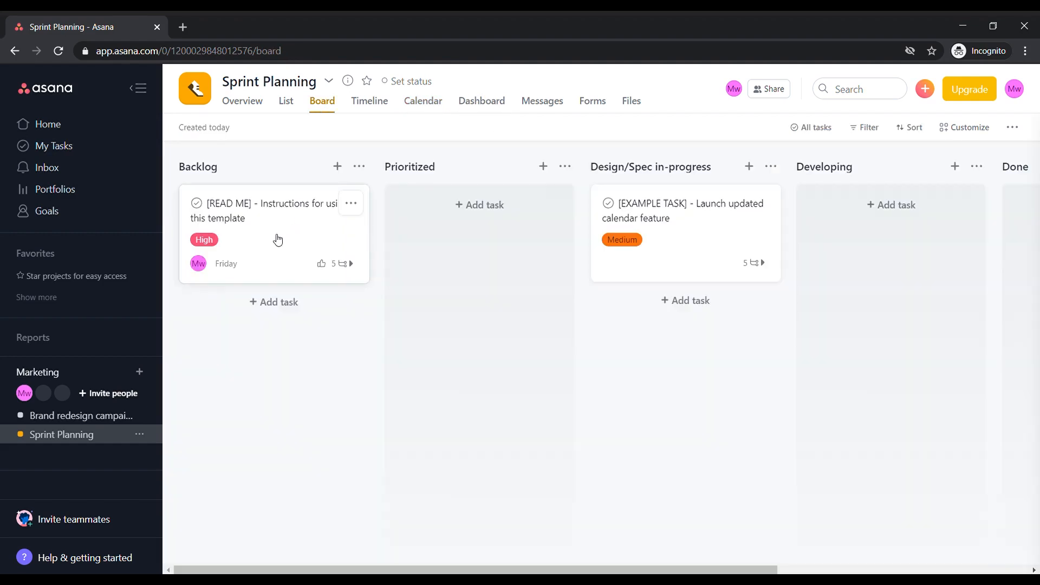
drag(280, 239, 867, 346)
scroll(836, 429, right, 5)
drag(500, 230, 715, 257)
click(808, 203)
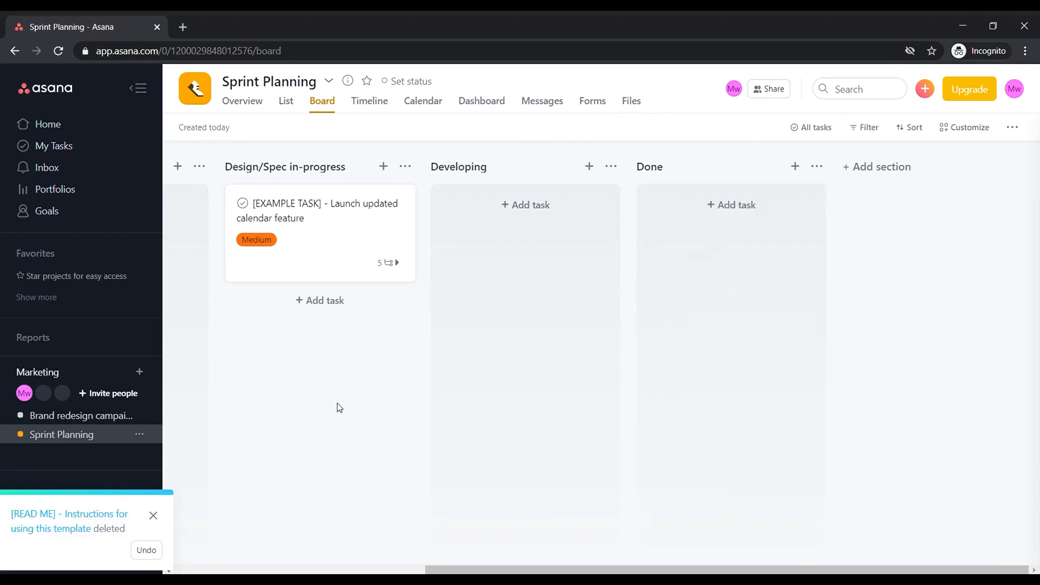
scroll(415, 320, left, 5)
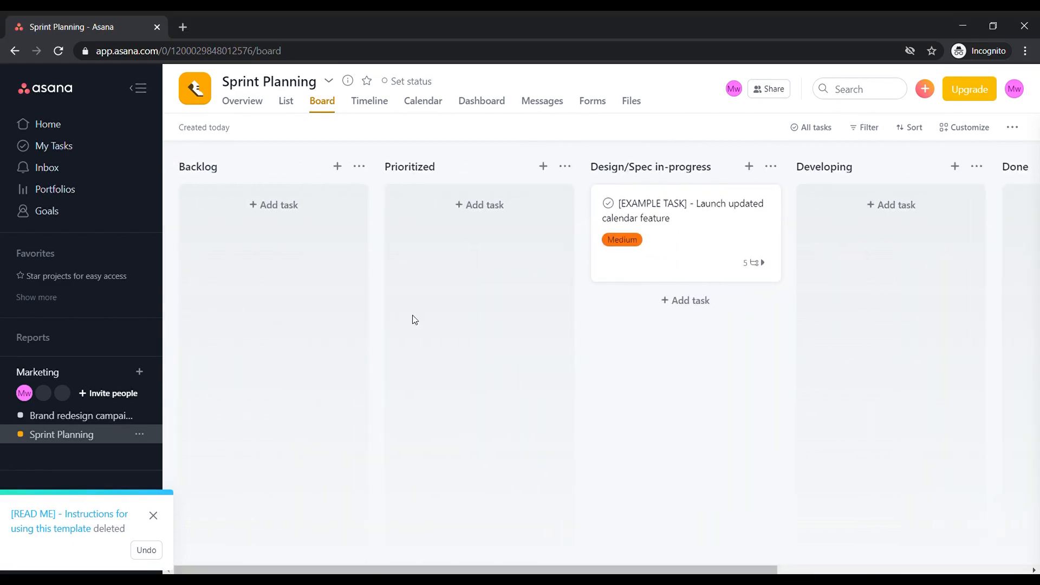
Look through the project's Dashboard page and its sample charts
click(490, 103)
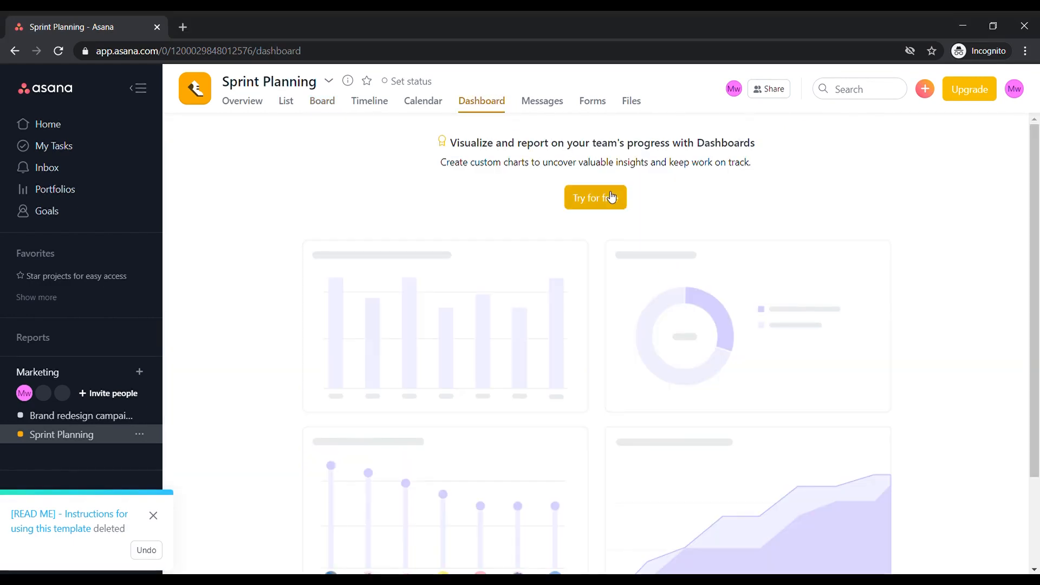
scroll(451, 248, down, 3)
scroll(450, 248, up, 3)
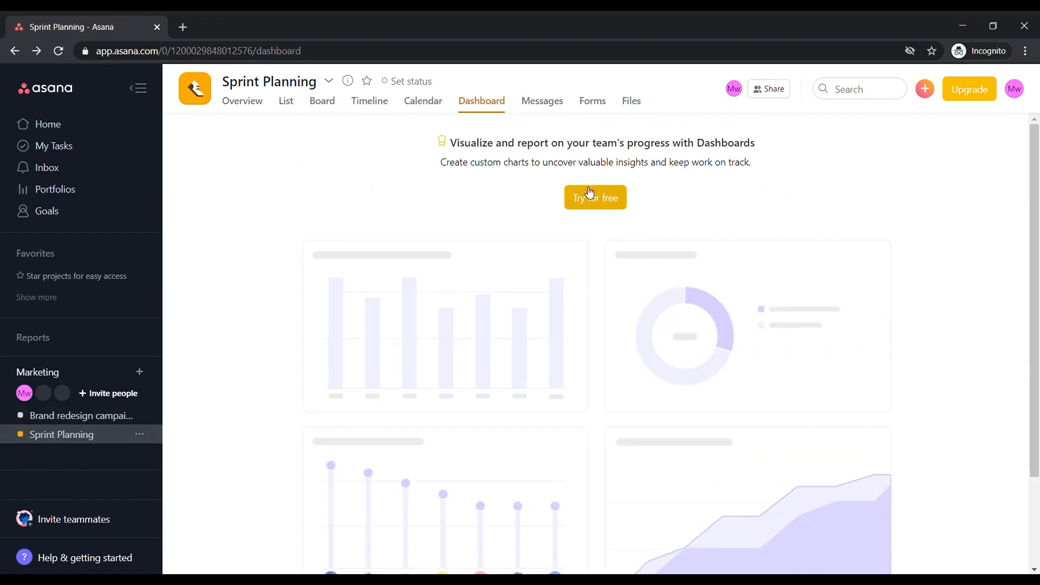
scroll(506, 183, down, 2)
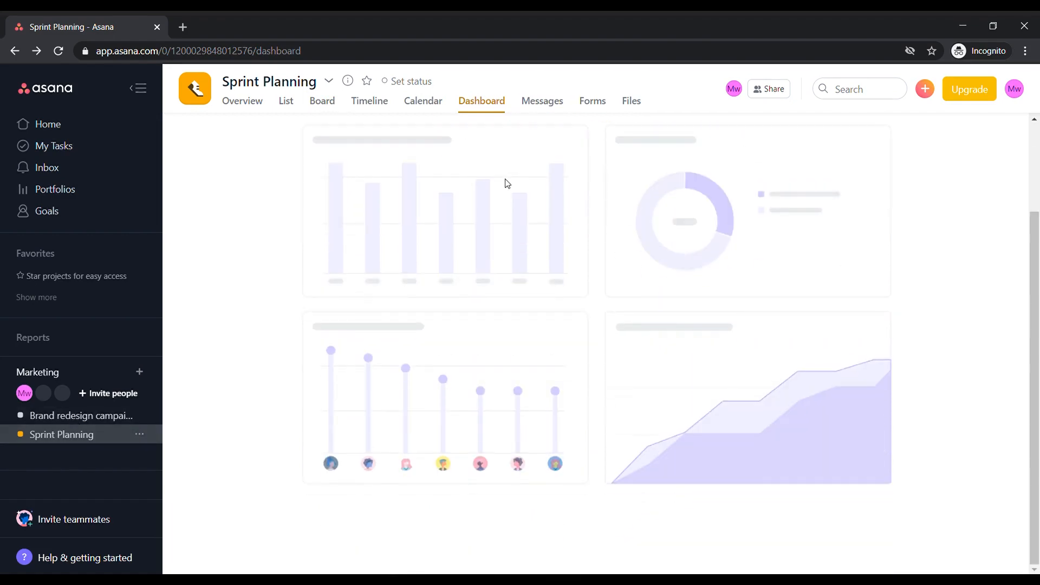
scroll(506, 183, up, 2)
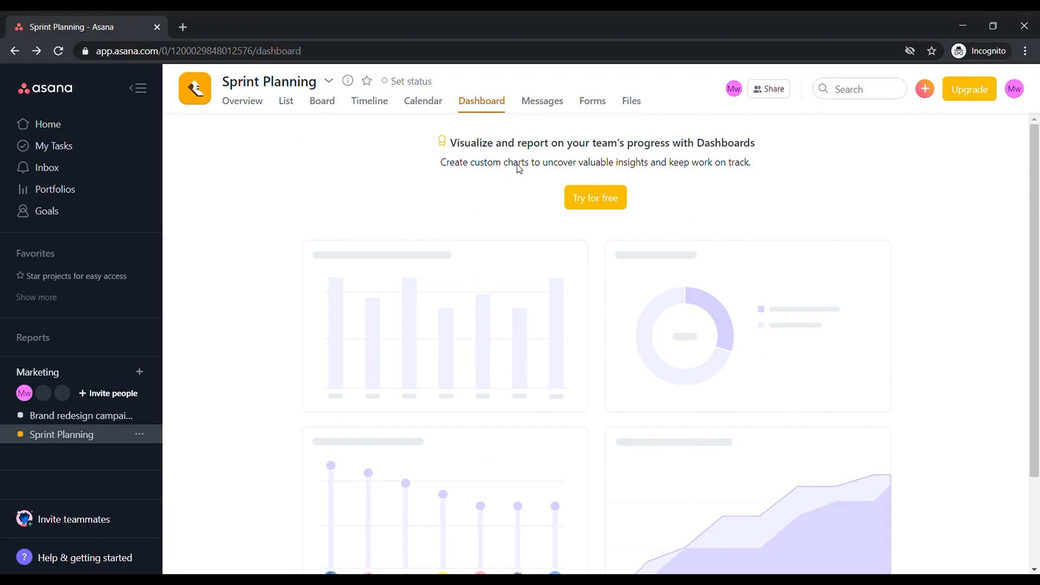
Return to the board and check the assignee options of the [EXAMPLE TASK] card without assigning anyone
click(329, 104)
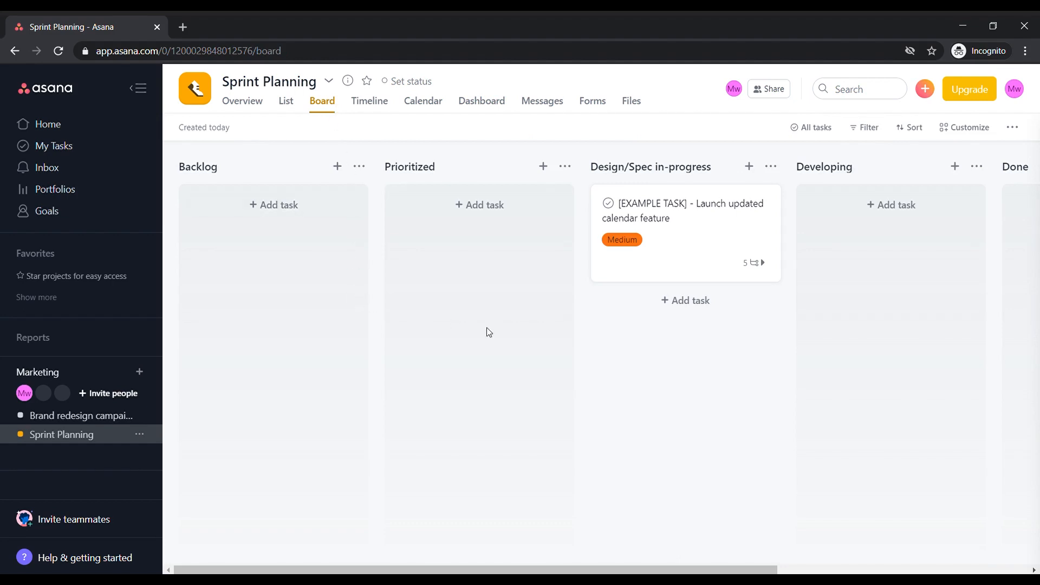
click(610, 263)
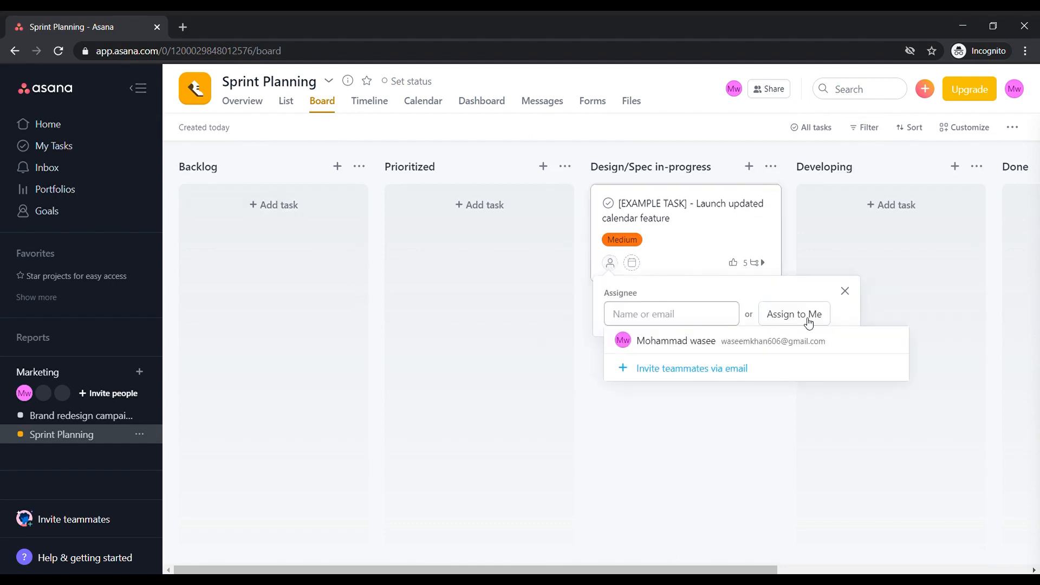
click(845, 292)
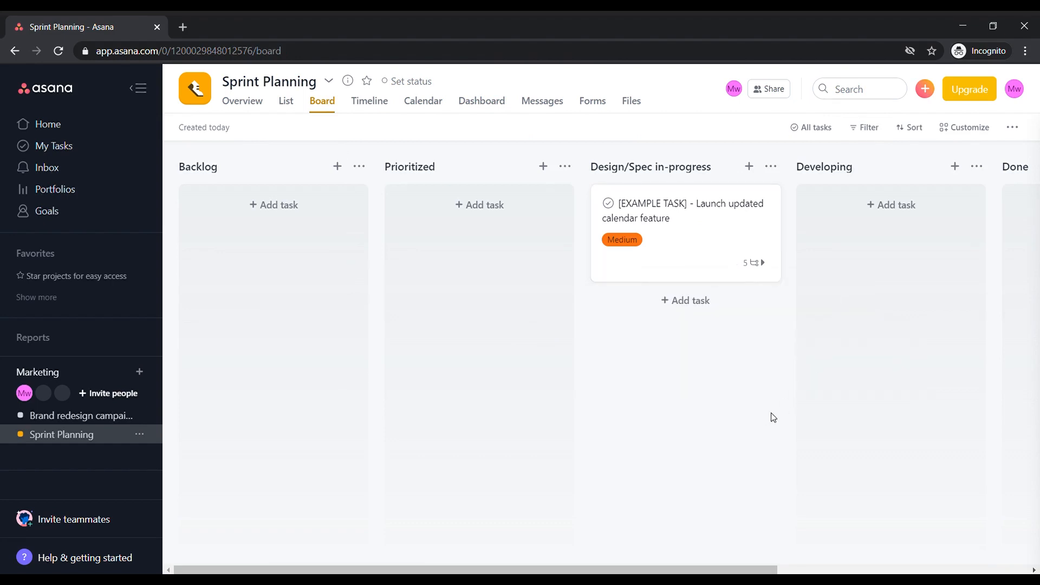
Read the Dashboard page's description of custom charts and open the project's Overview
click(480, 102)
drag(465, 171, 617, 172)
drag(715, 169, 725, 168)
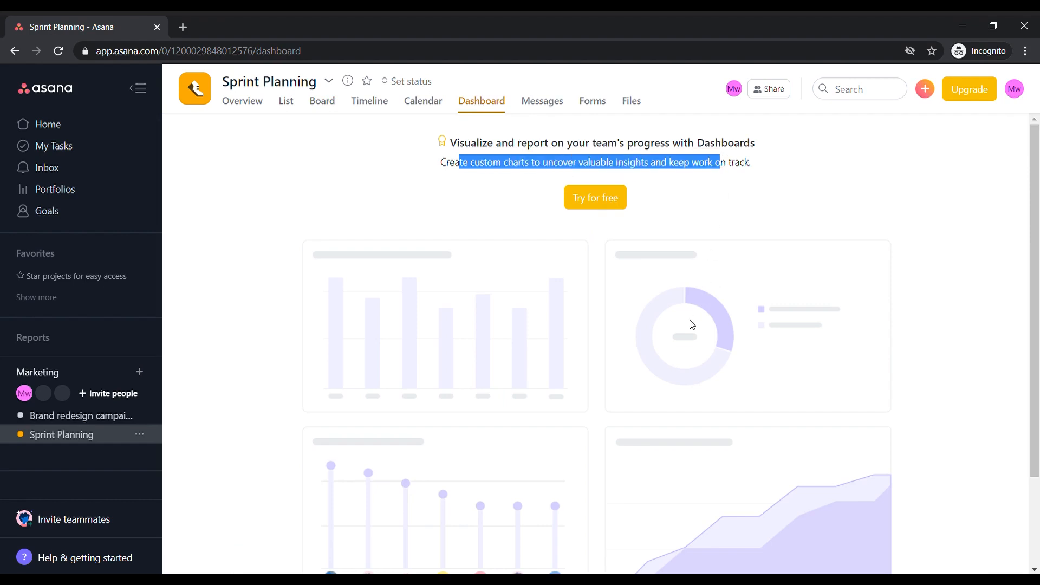
scroll(688, 327, down, 2)
click(243, 101)
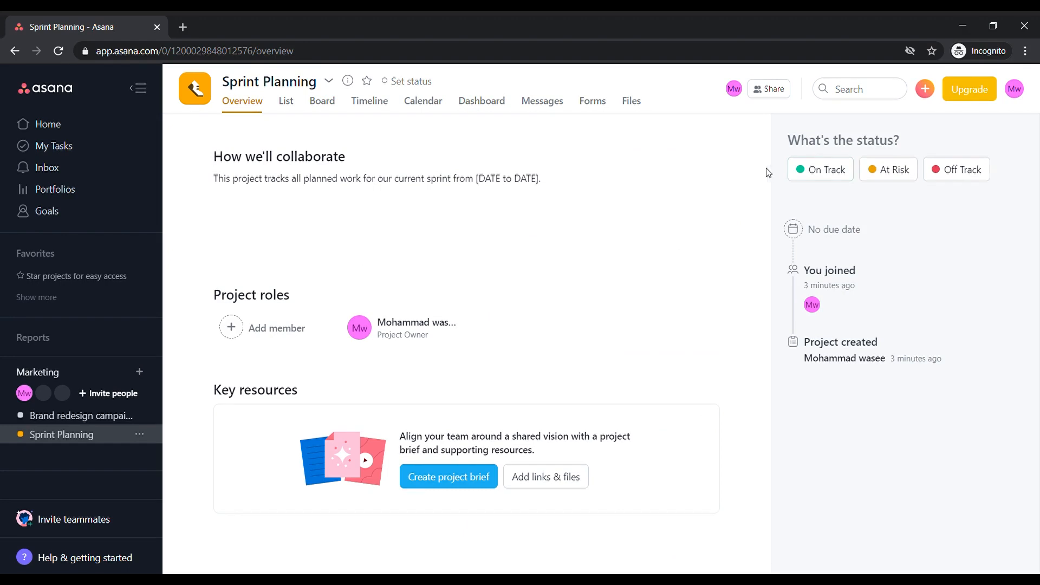
Start a new column chart on the Dashboard with Section as the X-axis and Task count as the Y-axis
mouse_move(906, 361)
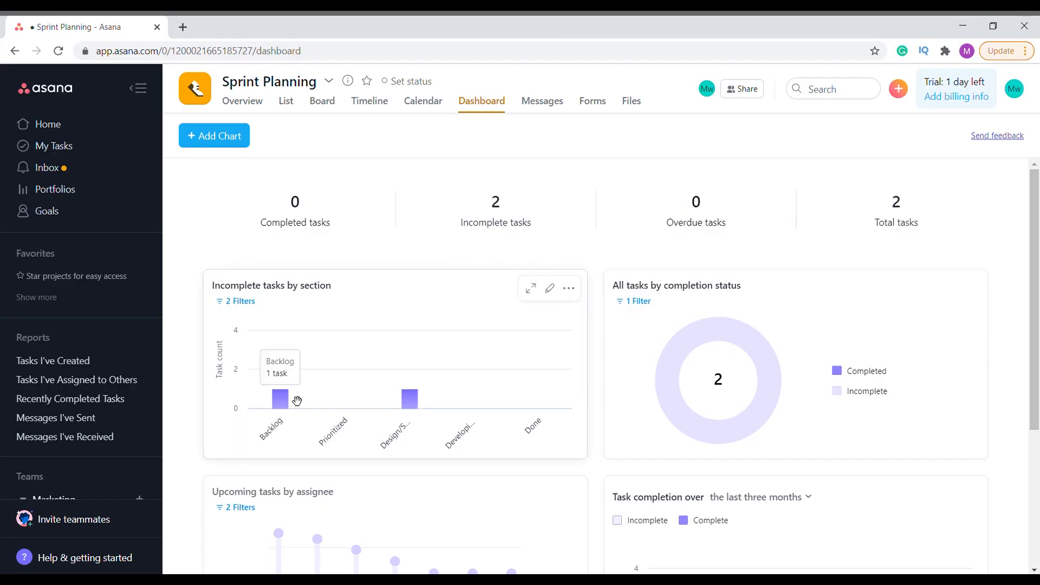
click(217, 138)
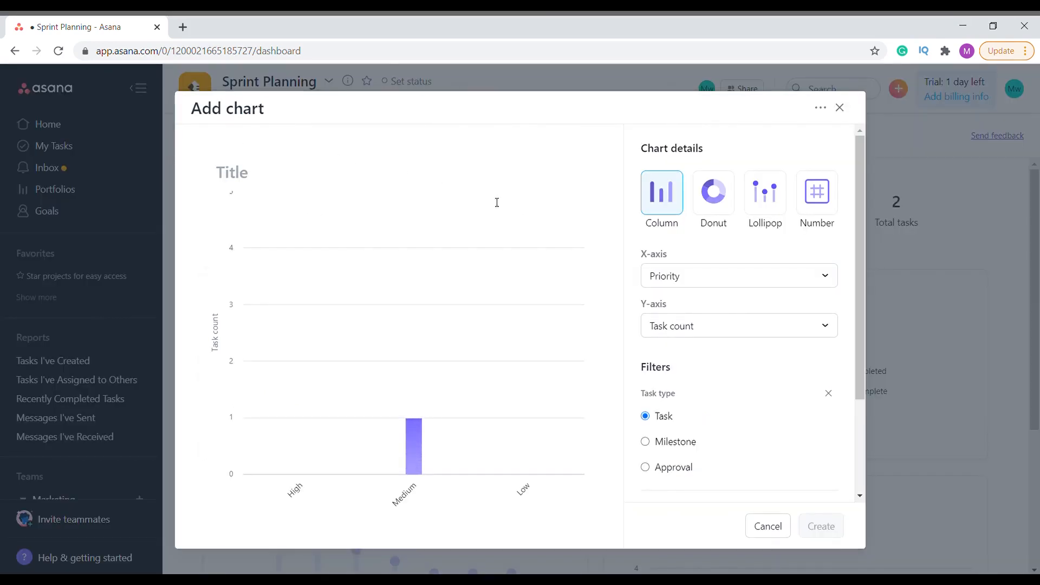
click(671, 281)
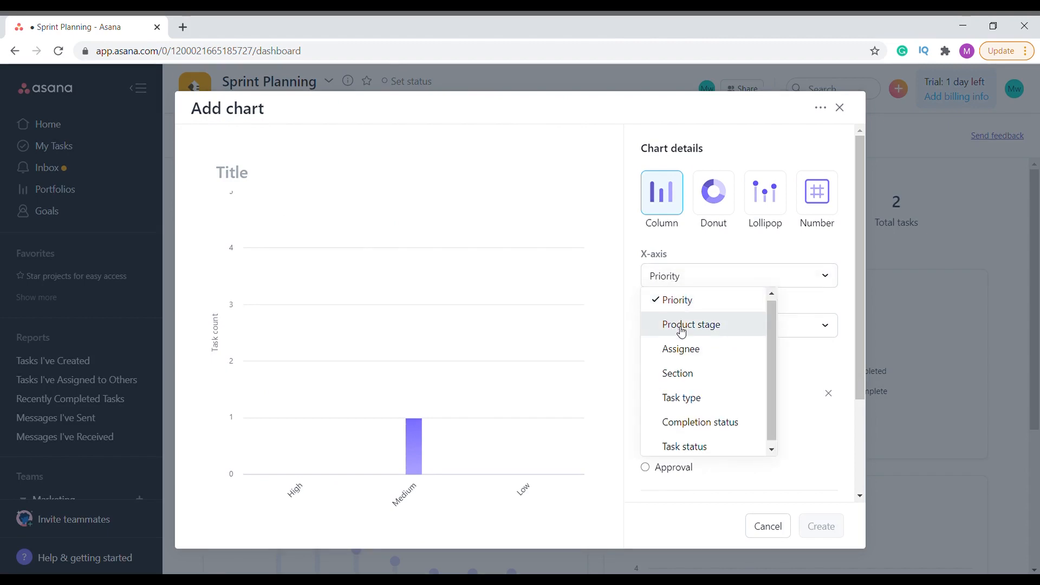
click(680, 373)
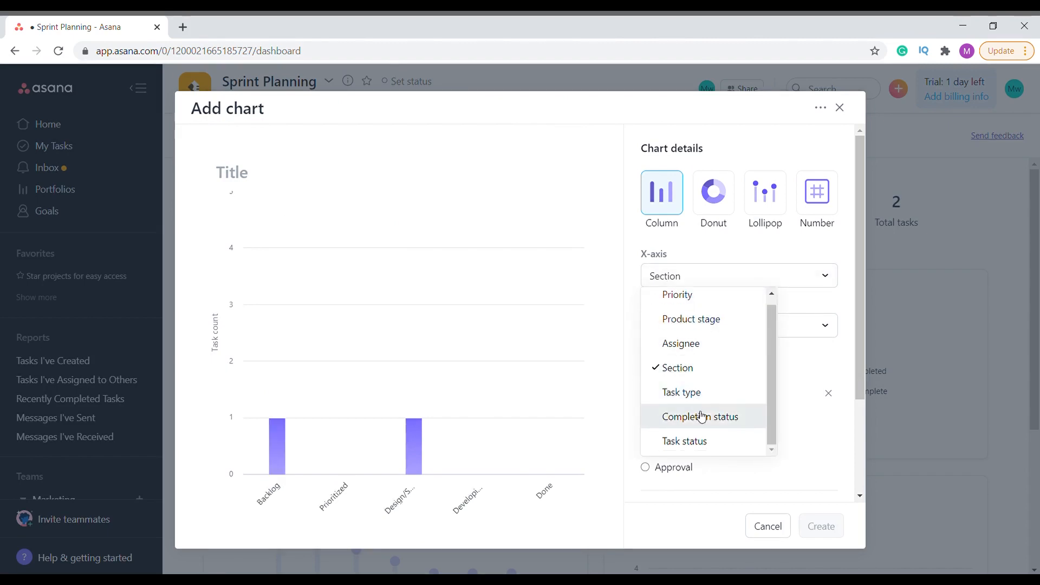
click(703, 369)
click(705, 328)
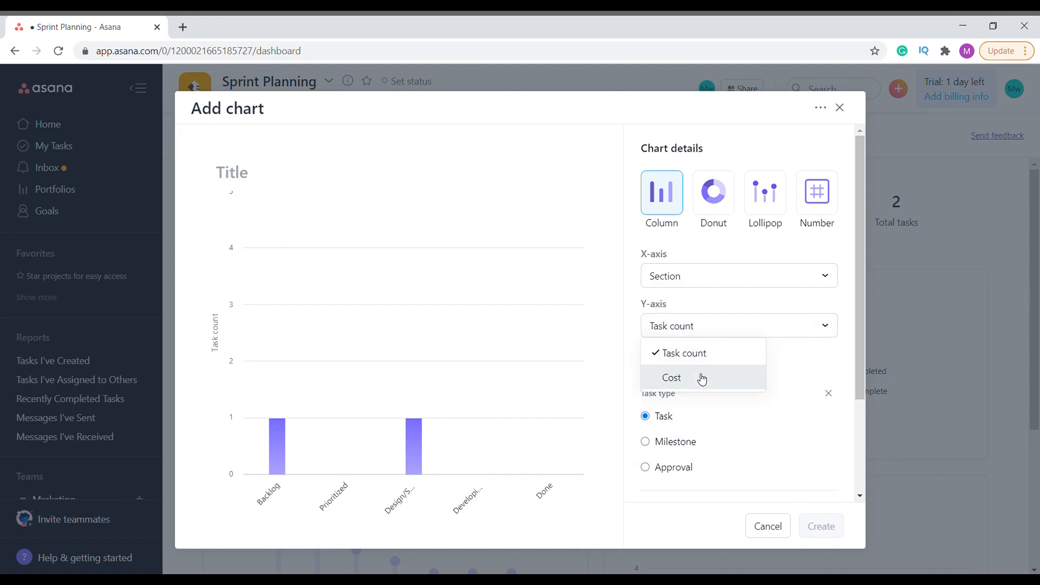
click(703, 326)
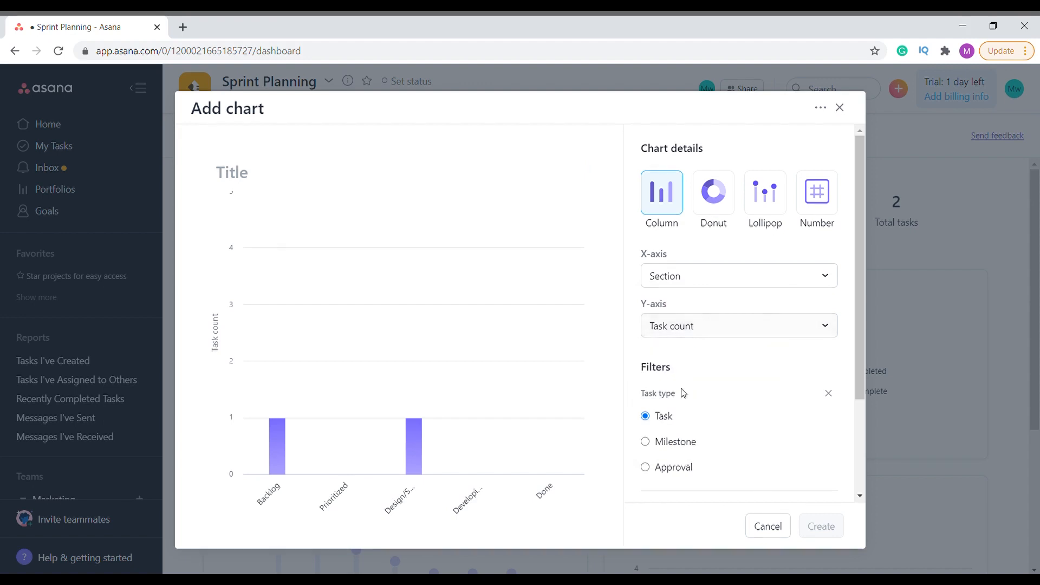
Filter the new chart to incomplete tasks of type Approval and check which additional filters are offered
scroll(674, 443, down, 1)
click(681, 378)
click(674, 400)
scroll(677, 412, down, 1)
click(714, 406)
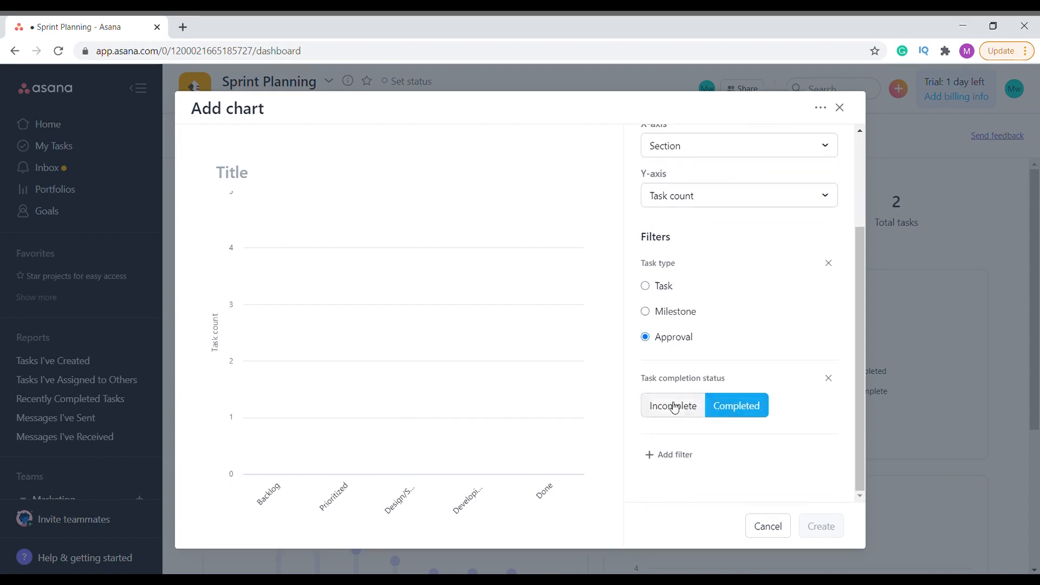
click(673, 406)
click(669, 456)
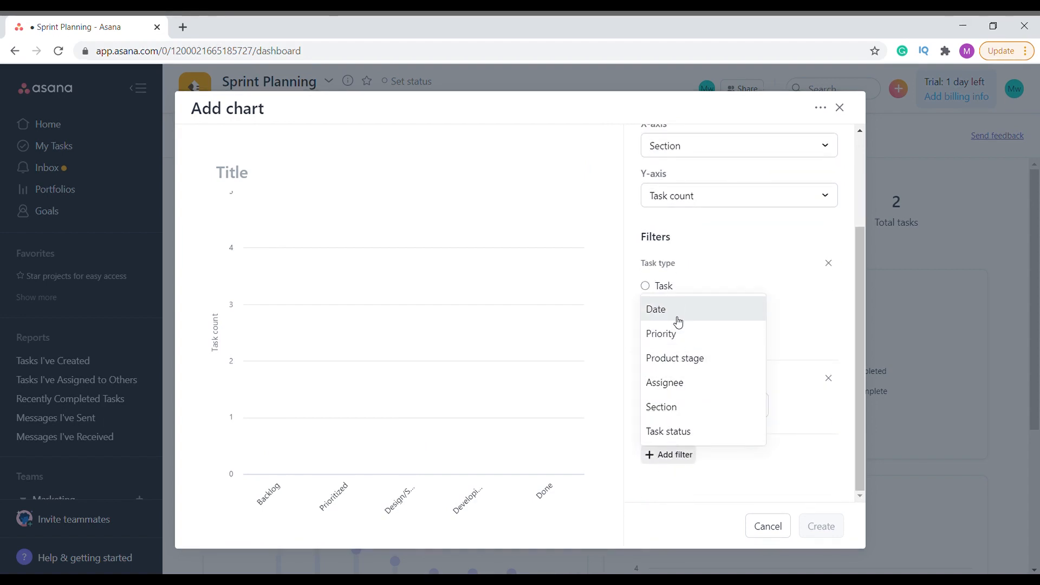
click(743, 483)
Preview the new chart as Donut, Lollipop and Number, and discard it without creating it
scroll(736, 347, up, 3)
click(729, 214)
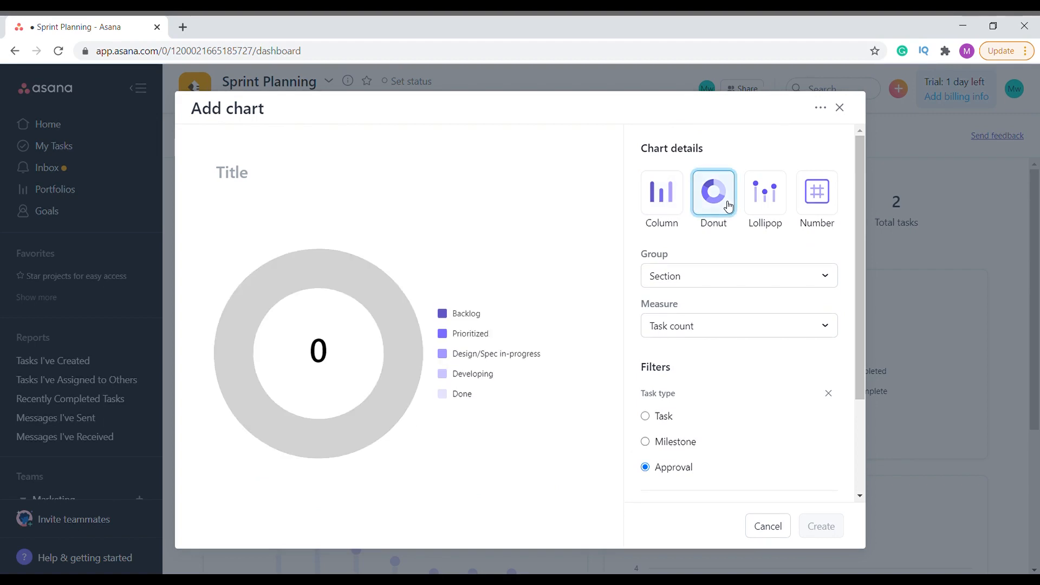
click(756, 201)
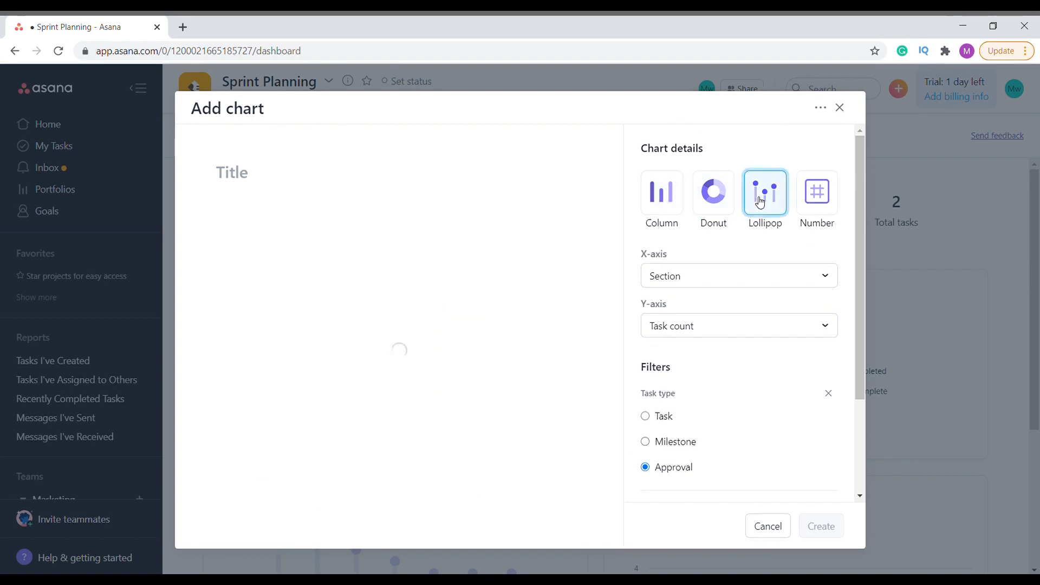
click(825, 196)
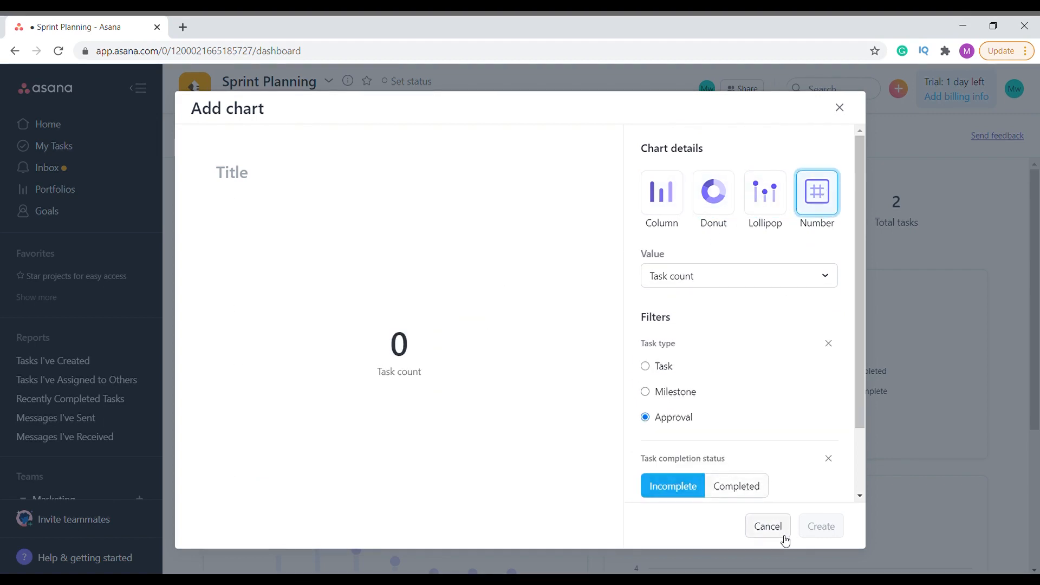
click(683, 200)
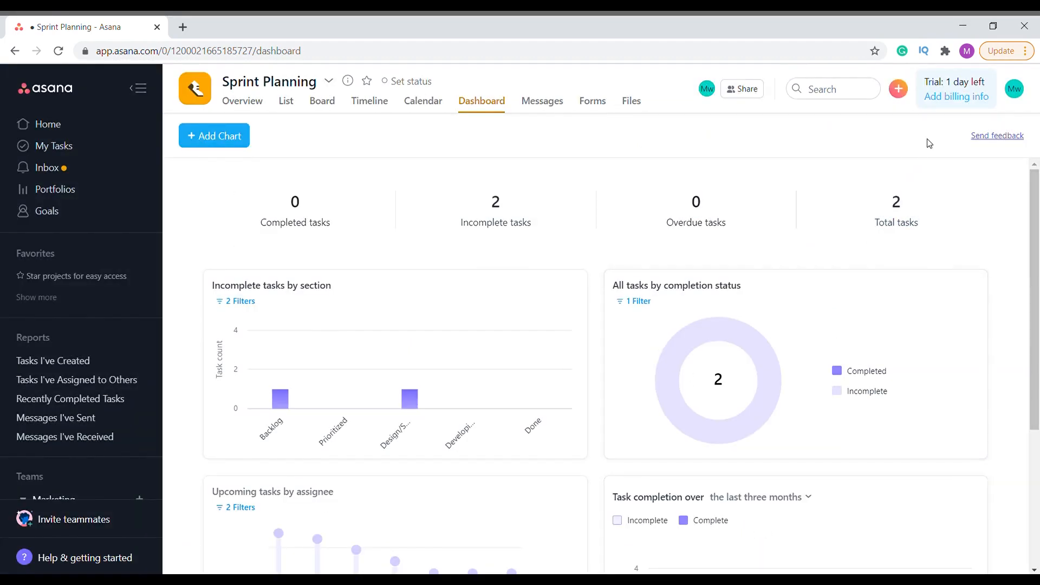
scroll(708, 299, down, 4)
scroll(710, 298, up, 5)
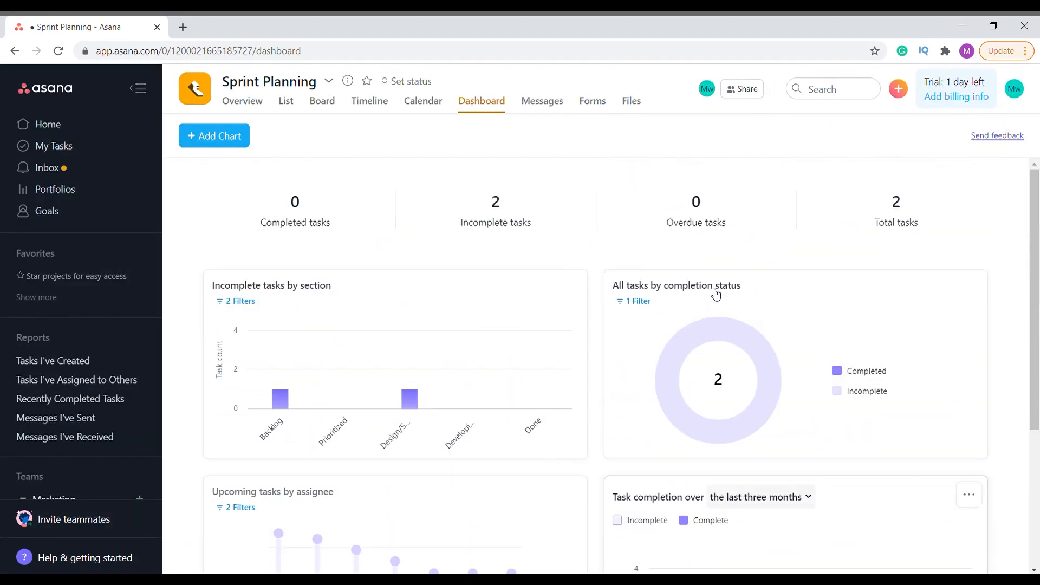